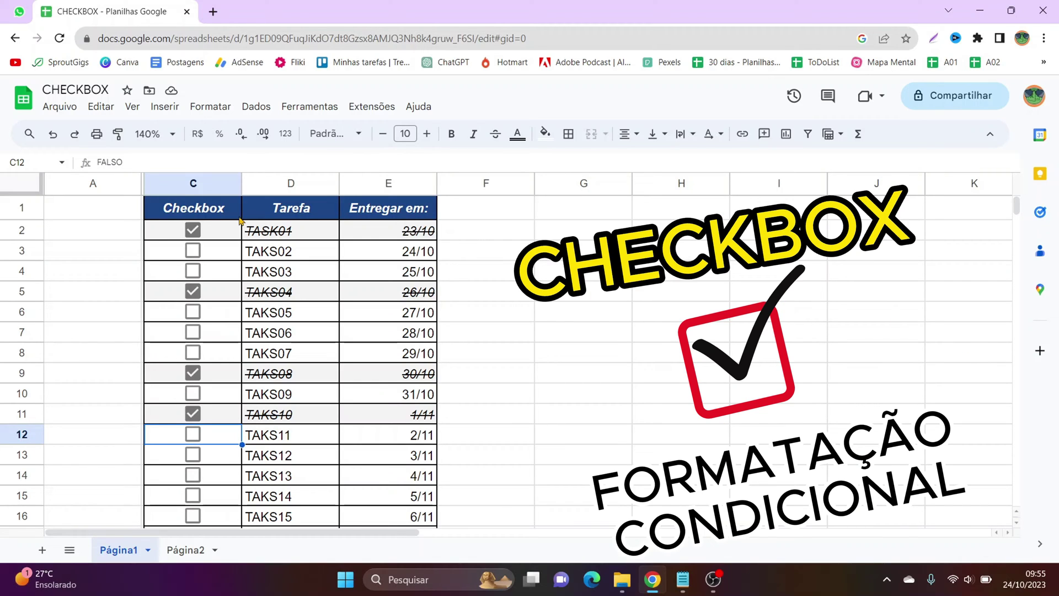
Tick tasks TAKS11 to TAKS14 on Página1 so they strike through, then switch to Página2
{"action": "left_click", "coordinate": [193, 455]}
{"action": "left_click", "coordinate": [192, 475]}
{"action": "left_click", "coordinate": [192, 496]}
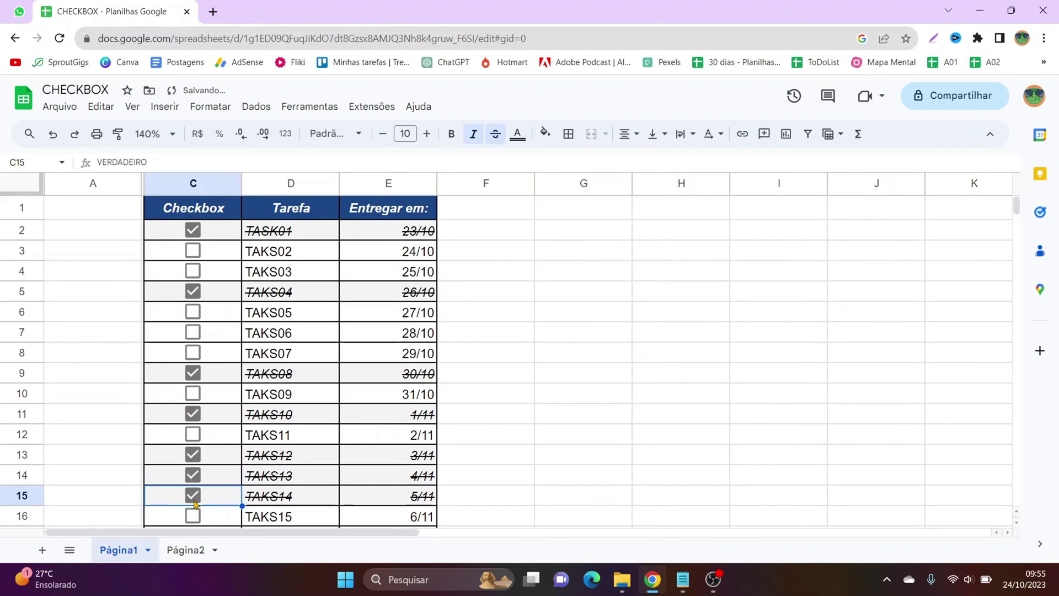
{"action": "left_click", "coordinate": [195, 436]}
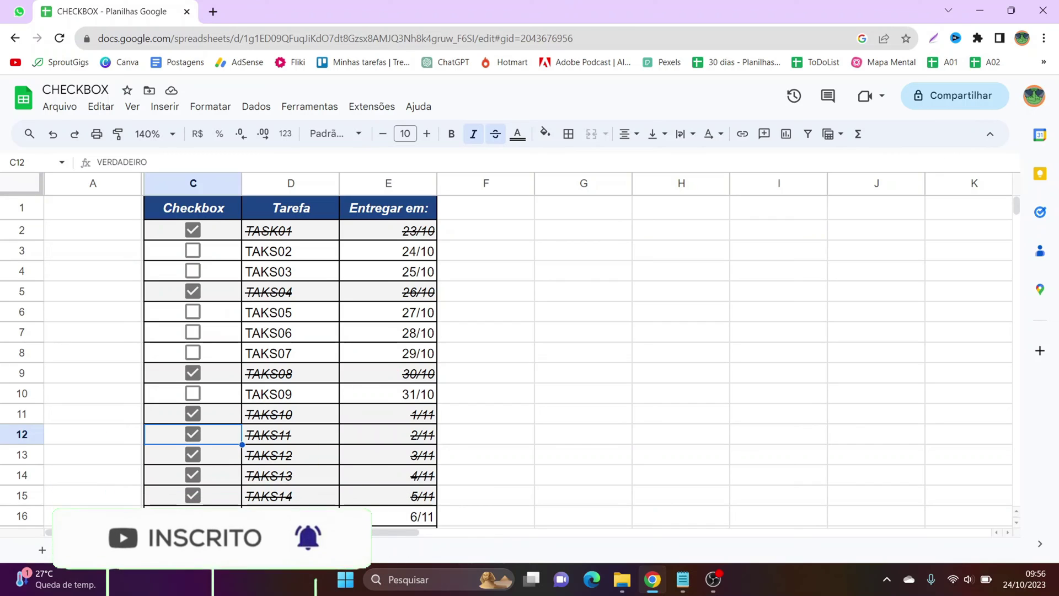
{"action": "left_click", "coordinate": [185, 550]}
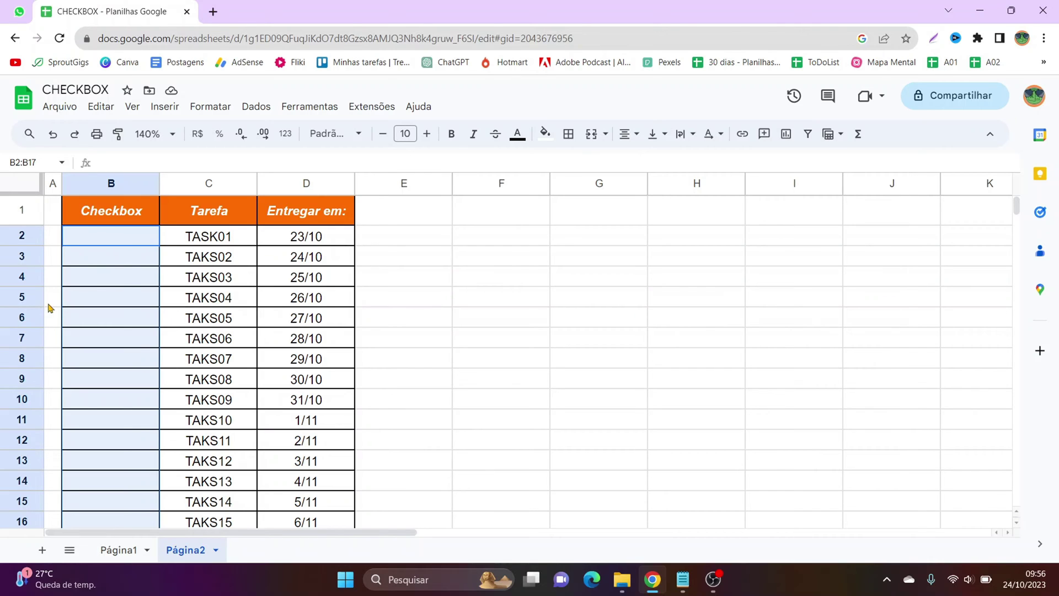
Insert unticked checkboxes into B2:B17 beside every task on Página2
{"action": "left_click", "coordinate": [110, 243]}
{"action": "left_click_drag", "start_coordinate": [110, 243], "coordinate": [114, 403]}
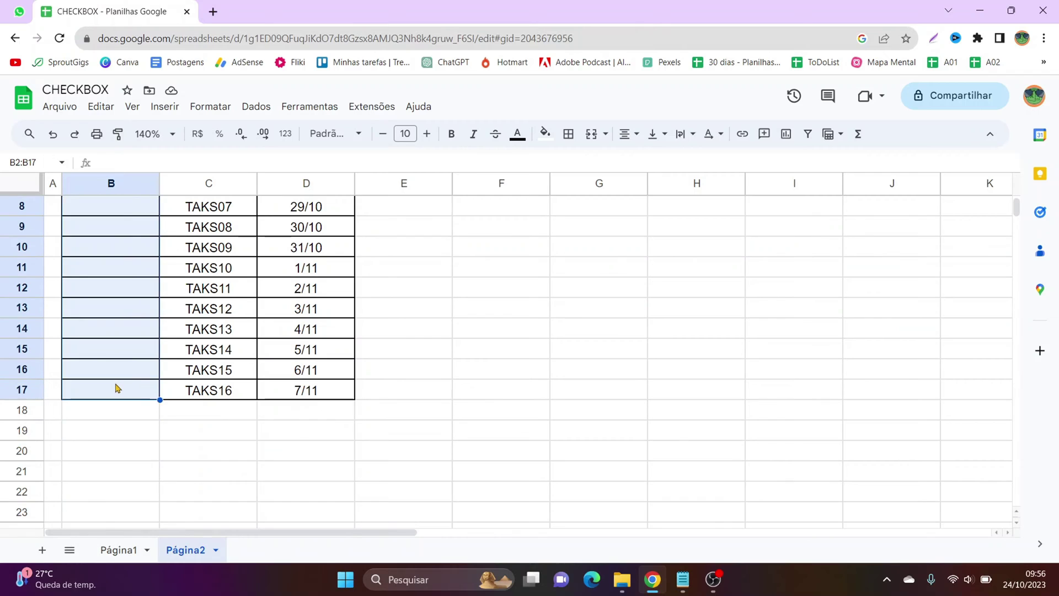
{"action": "scroll", "coordinate": [127, 386], "scroll_direction": "up", "scroll_amount": 3}
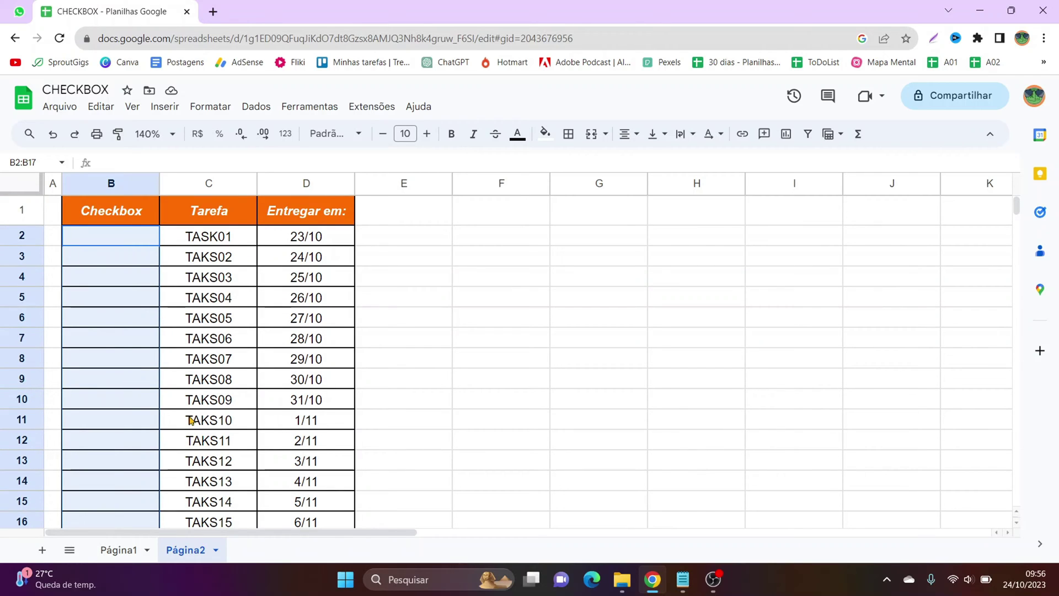
{"action": "left_click", "coordinate": [166, 109]}
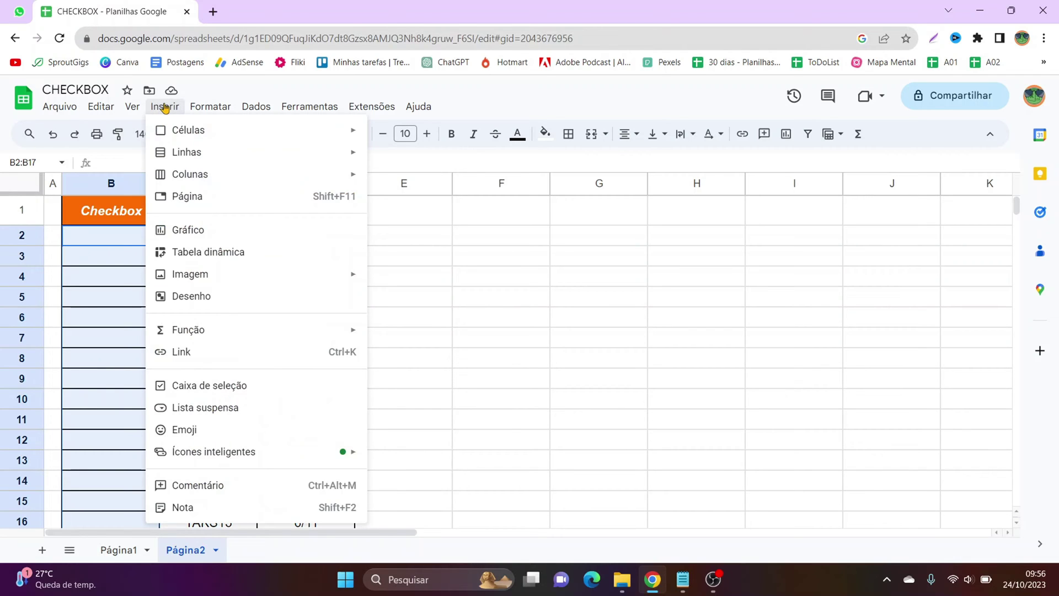
{"action": "left_click", "coordinate": [262, 389]}
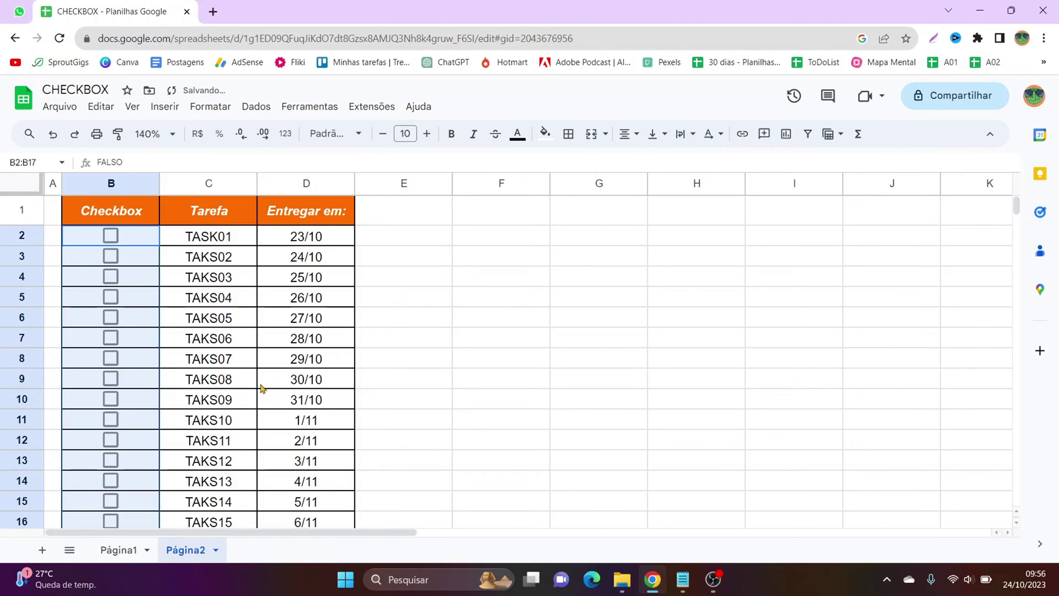
Narrow the Checkbox column B by dragging its border left
{"action": "left_click_drag", "start_coordinate": [158, 183], "coordinate": [129, 183]}
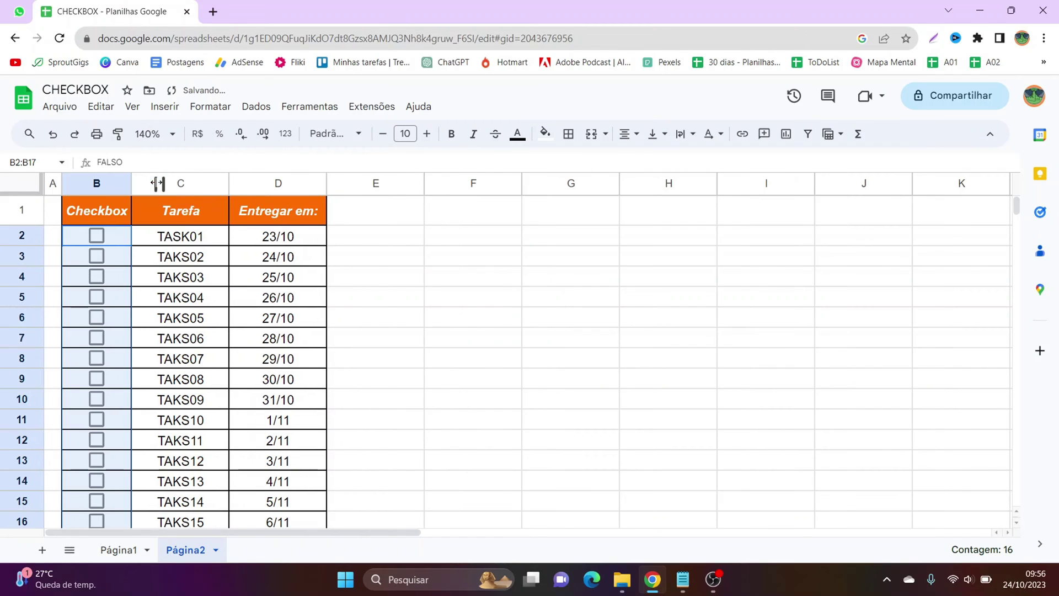
{"action": "scroll", "coordinate": [121, 274], "scroll_direction": "down", "scroll_amount": 2}
{"action": "scroll", "coordinate": [121, 274], "scroll_direction": "up", "scroll_amount": 2}
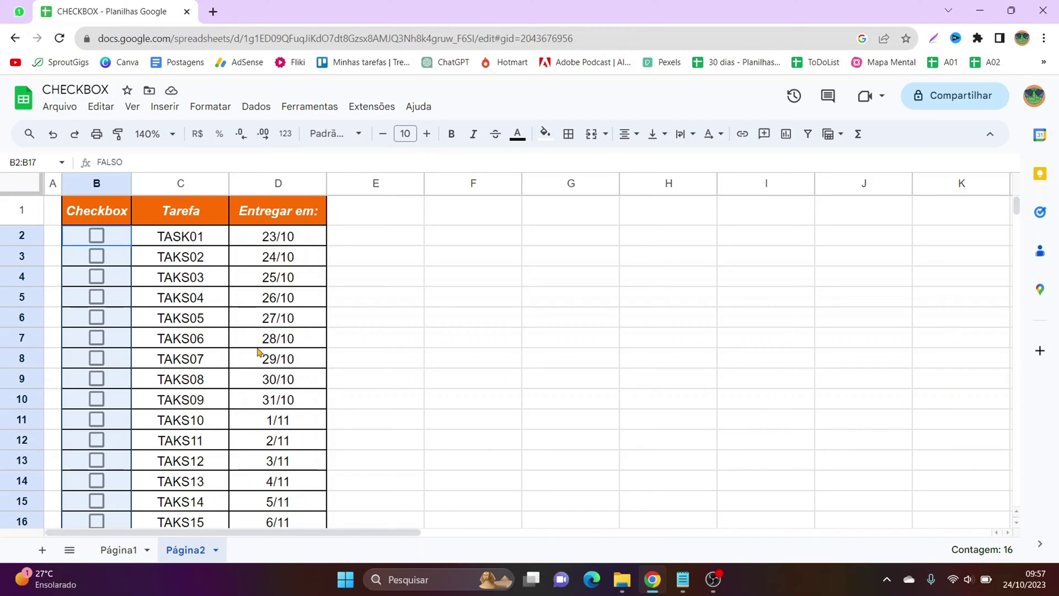
Create a conditional formatting rule on B2:D17 using the 'A fórmula personalizada é' condition
{"action": "key", "text": "shift+Right"}
{"action": "key", "text": "shift+Right"}
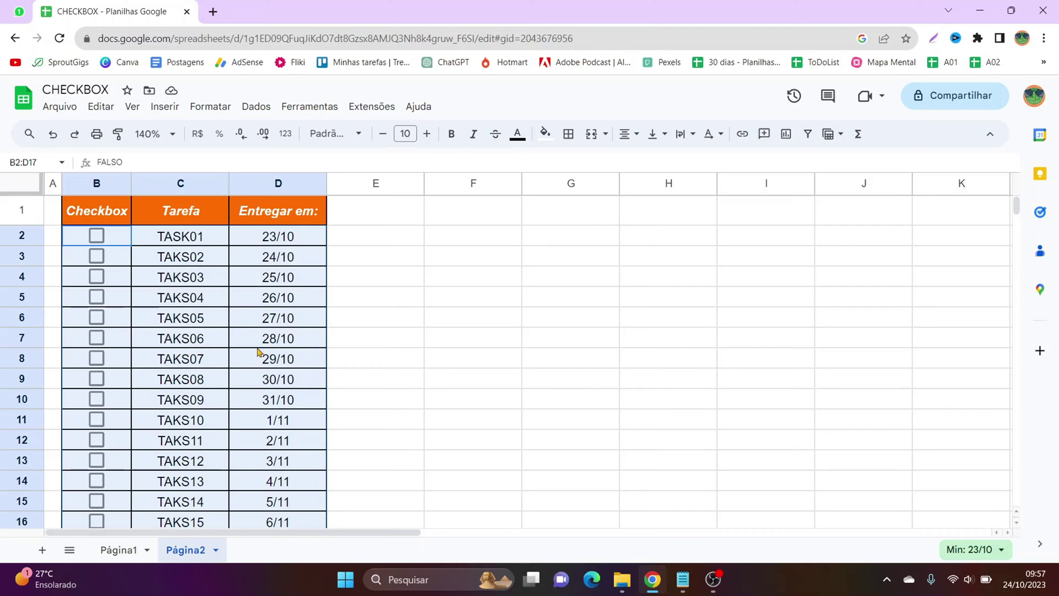
{"action": "left_click", "coordinate": [210, 106]}
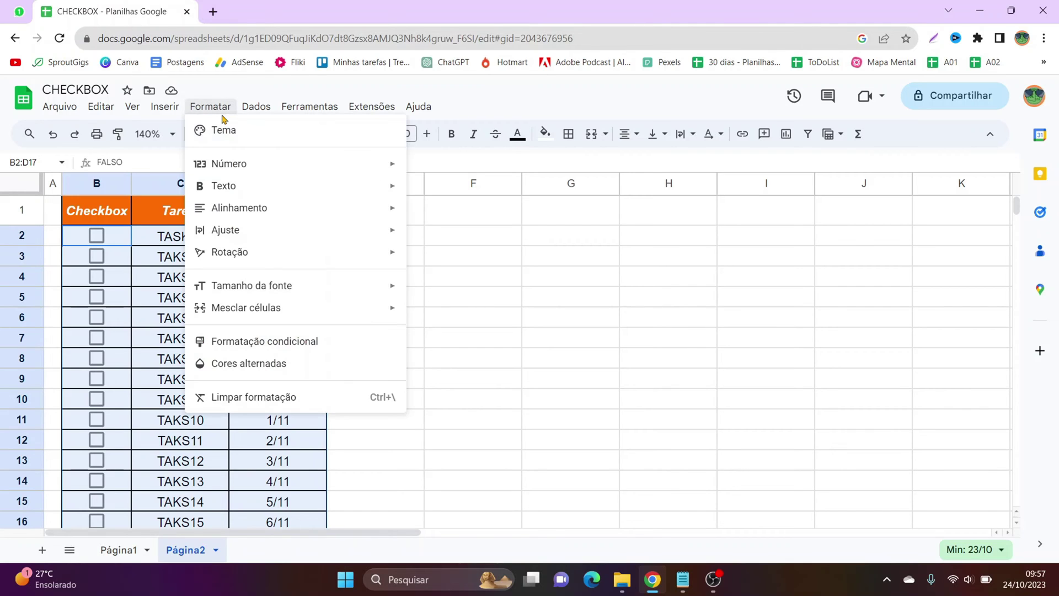
{"action": "left_click", "coordinate": [301, 340]}
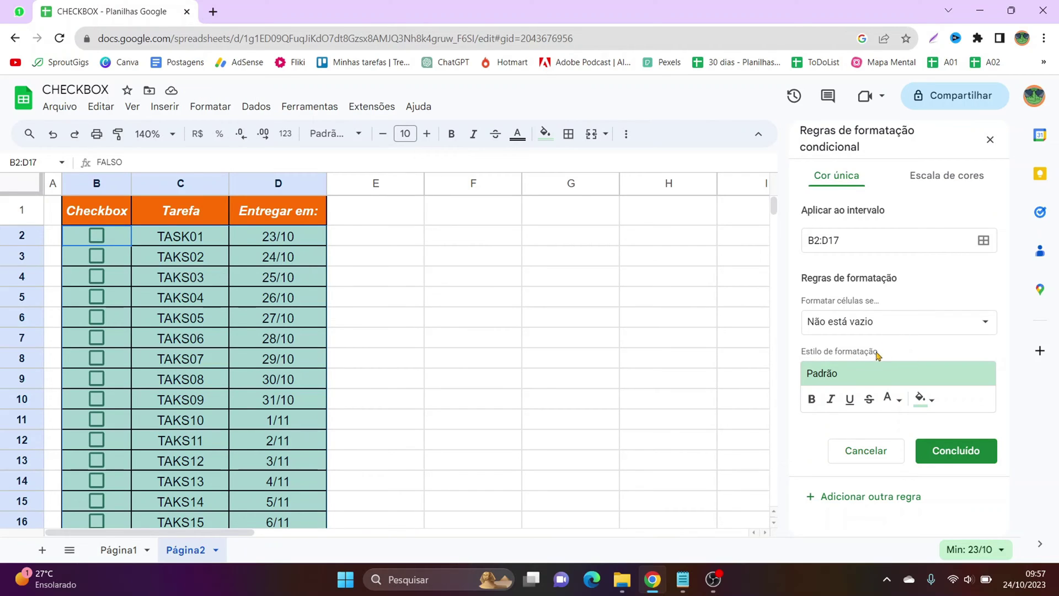
{"action": "left_click", "coordinate": [860, 327]}
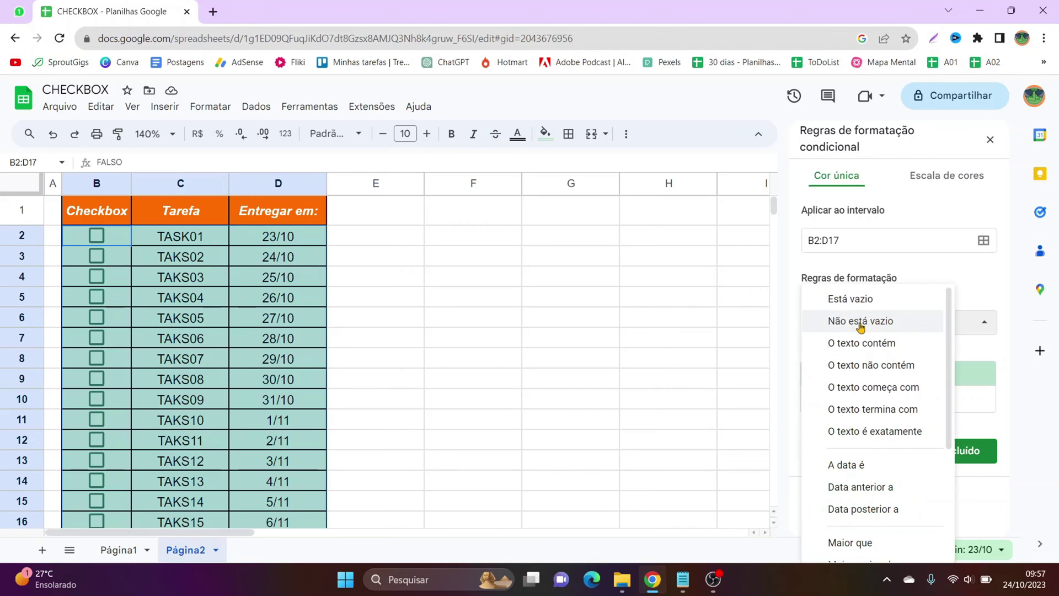
{"action": "scroll", "coordinate": [876, 343], "scroll_direction": "down", "scroll_amount": 3}
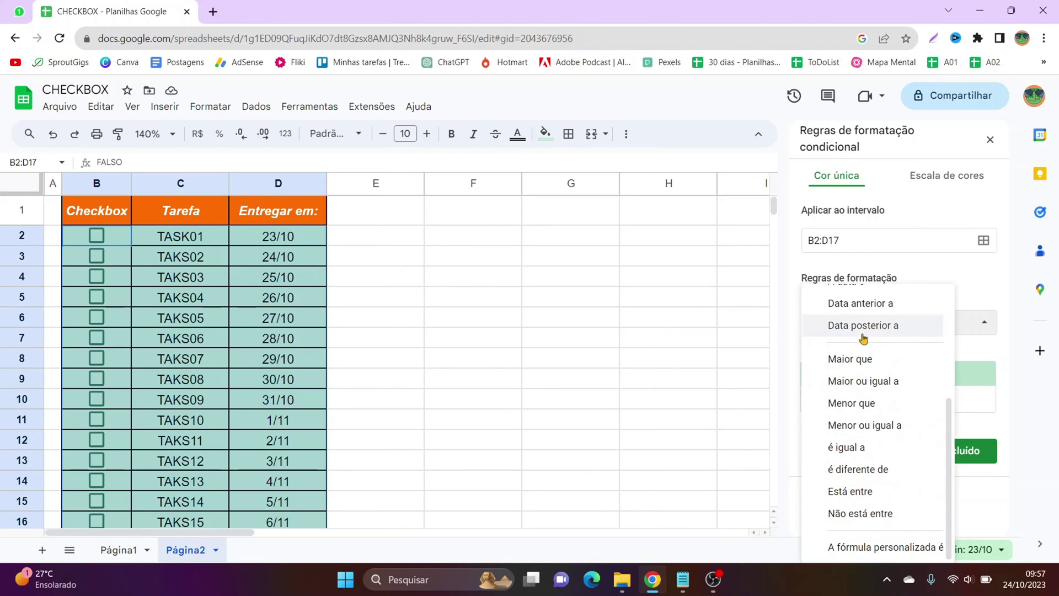
{"action": "left_click", "coordinate": [895, 548]}
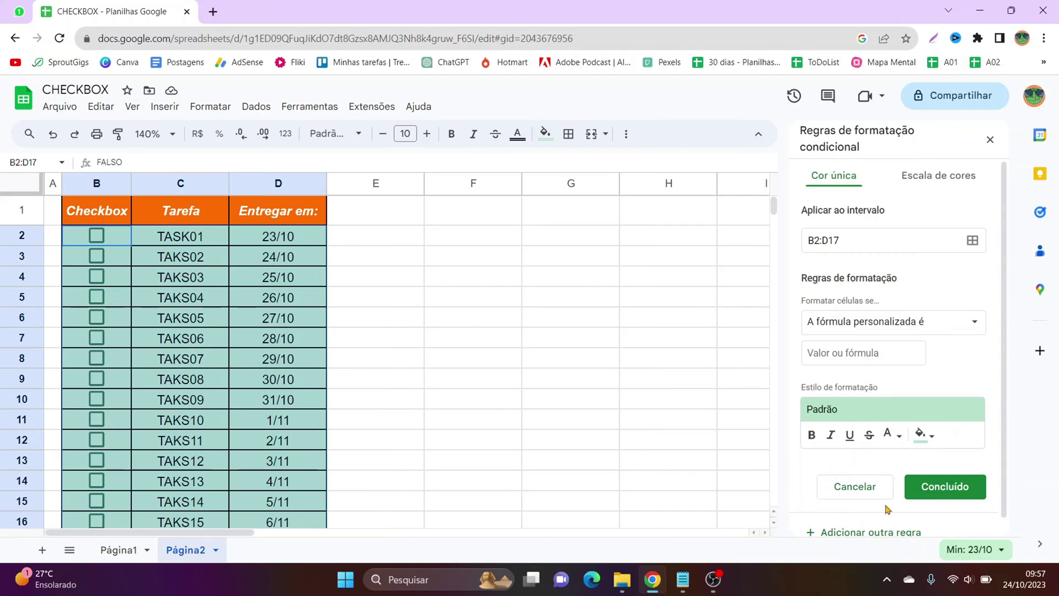
{"action": "left_click", "coordinate": [861, 346]}
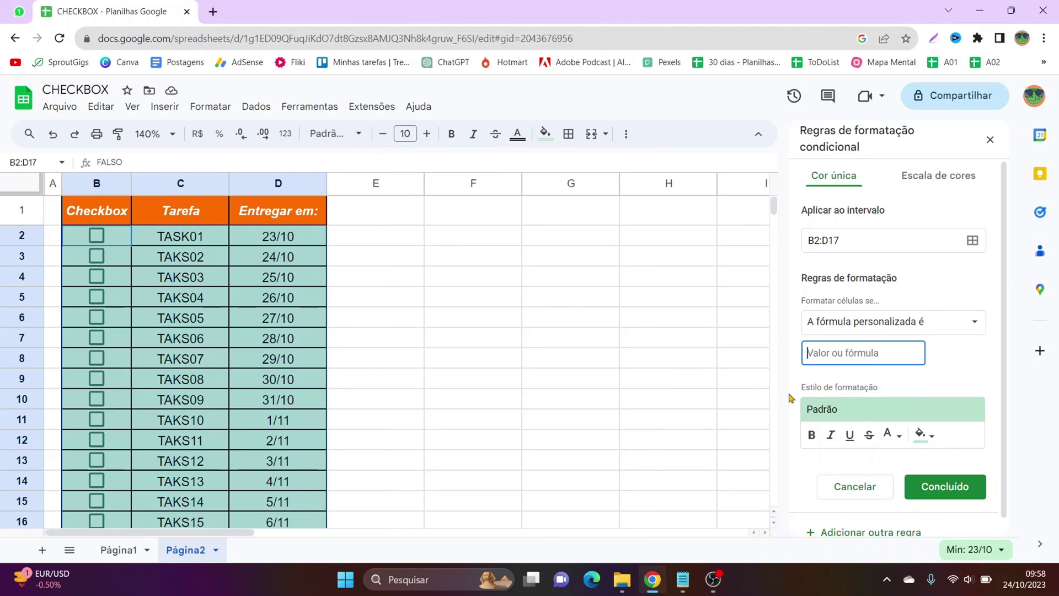
Enter the custom formula =$B2="VERDADEIRO" as the rule's condition
{"action": "type", "text": "="}
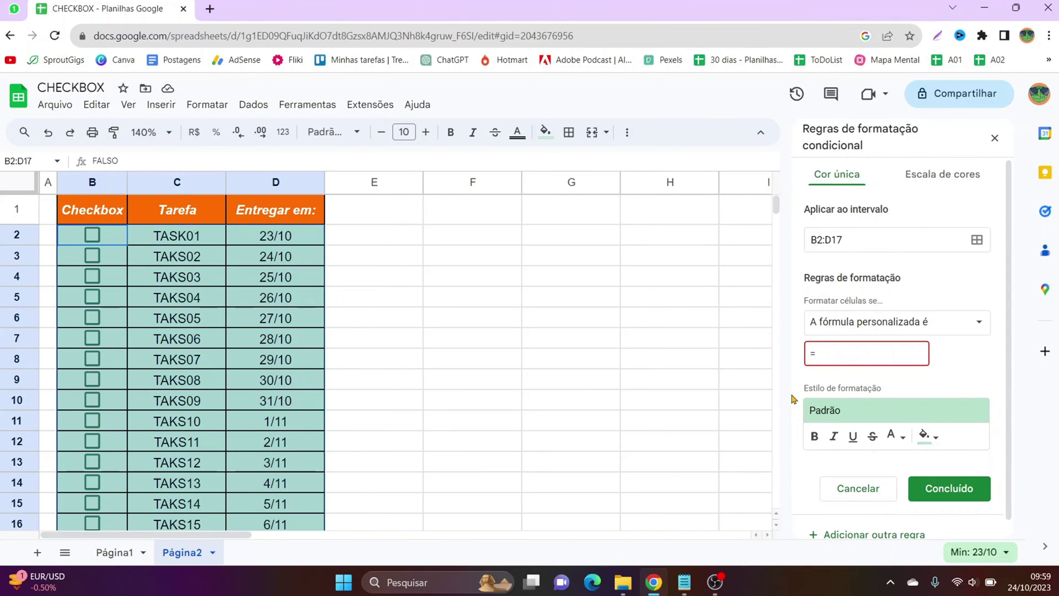
{"action": "type", "text": "B2"}
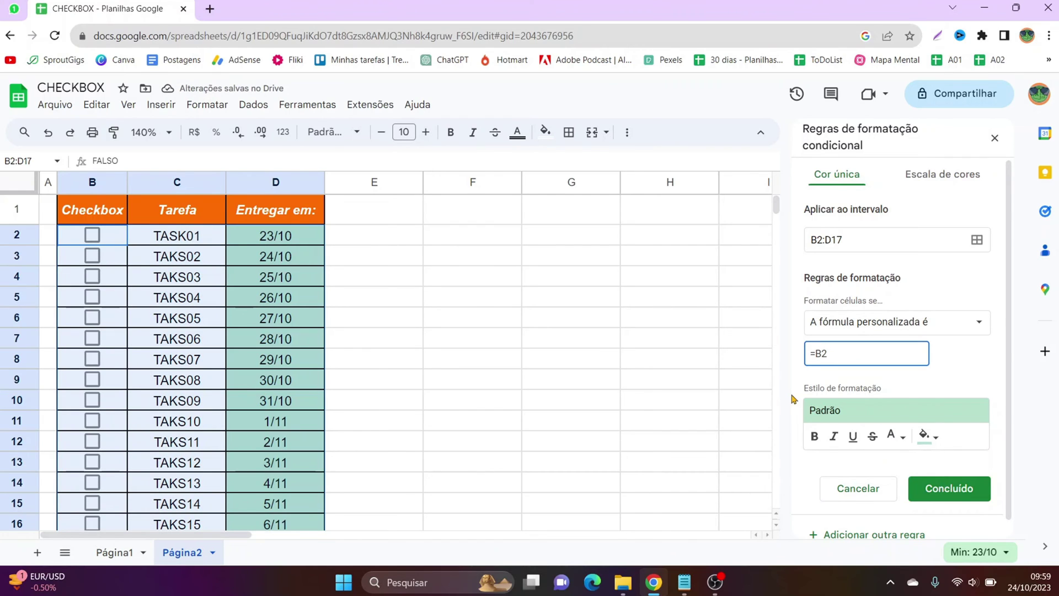
{"action": "type", "text": "="}
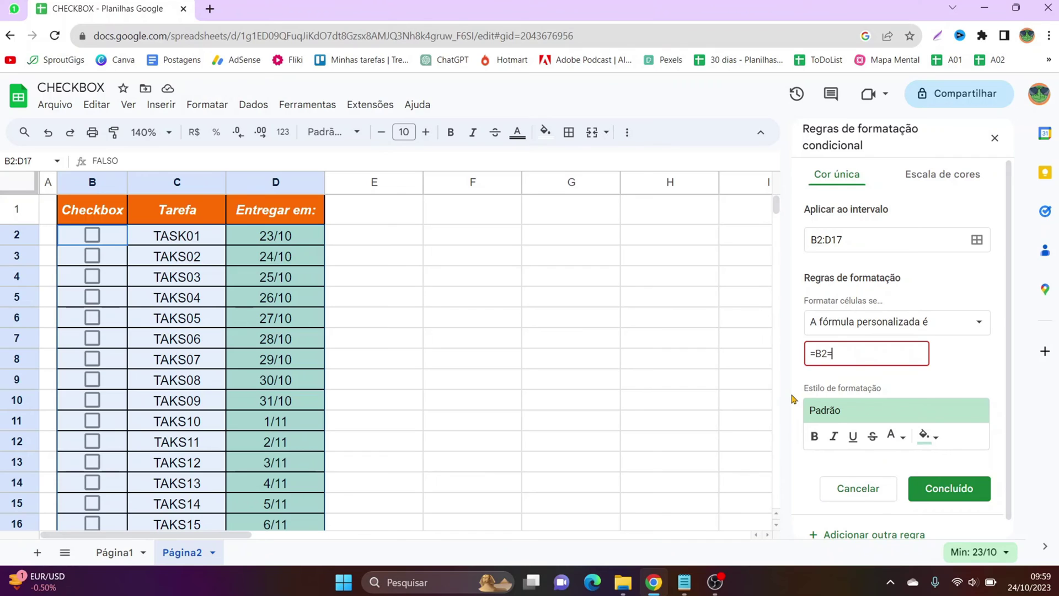
{"action": "type", "text": "\""}
{"action": "type", "text": "VERD"}
{"action": "type", "text": "ADEIRO"}
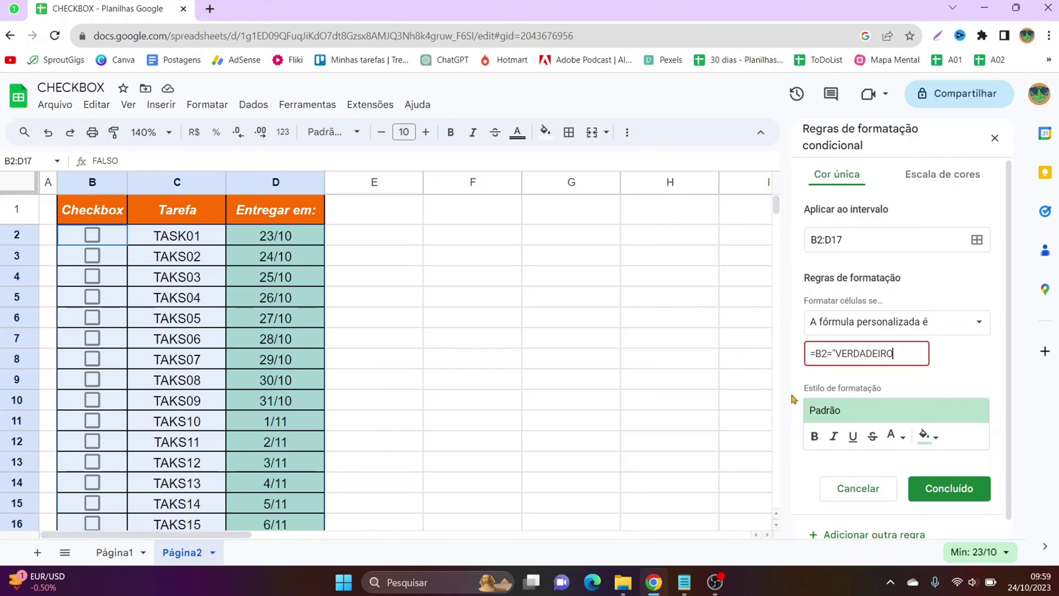
{"action": "type", "text": "\""}
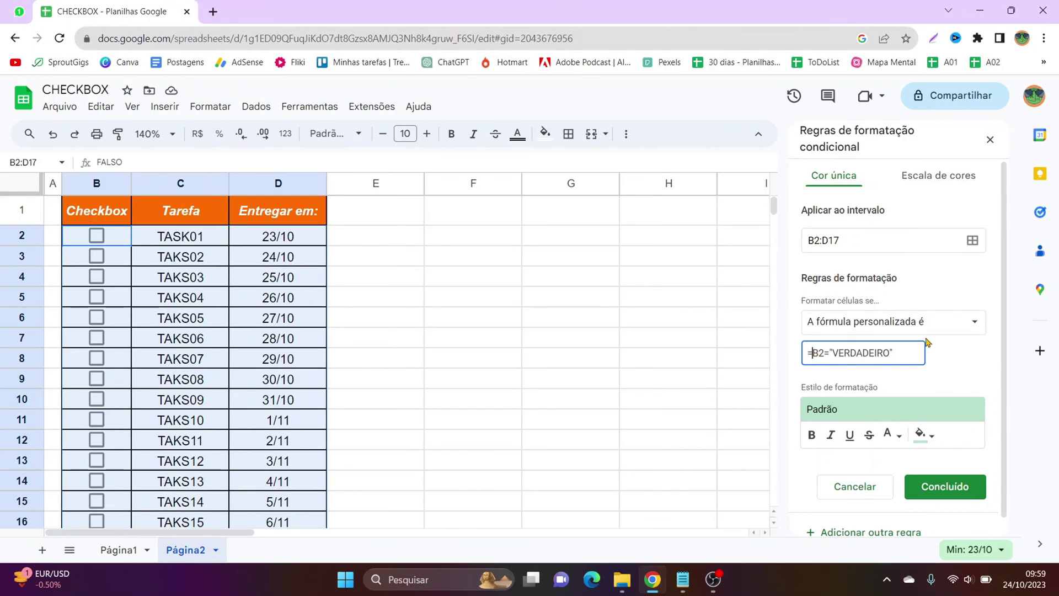
{"action": "type", "text": "$"}
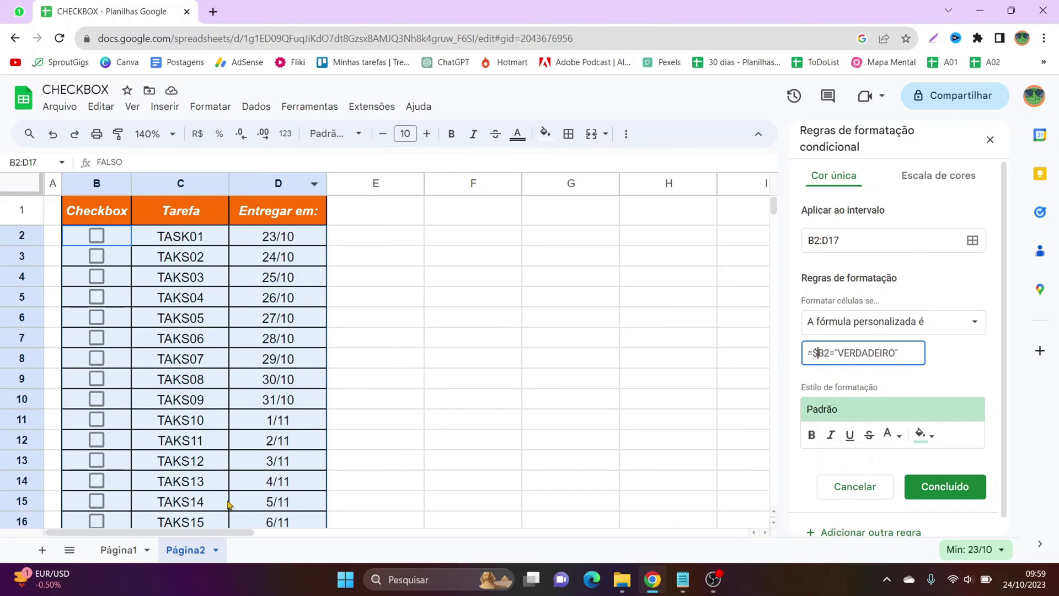
Style matching rows with strikethrough, dark-grey fill and italic text, and save the rule
{"action": "left_click", "coordinate": [869, 436]}
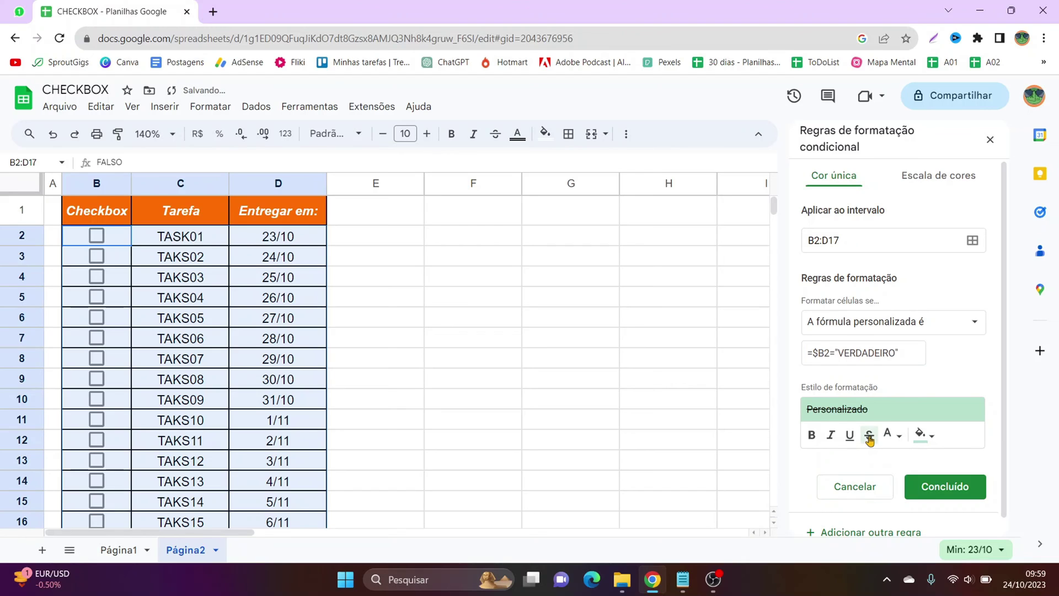
{"action": "left_click", "coordinate": [927, 435]}
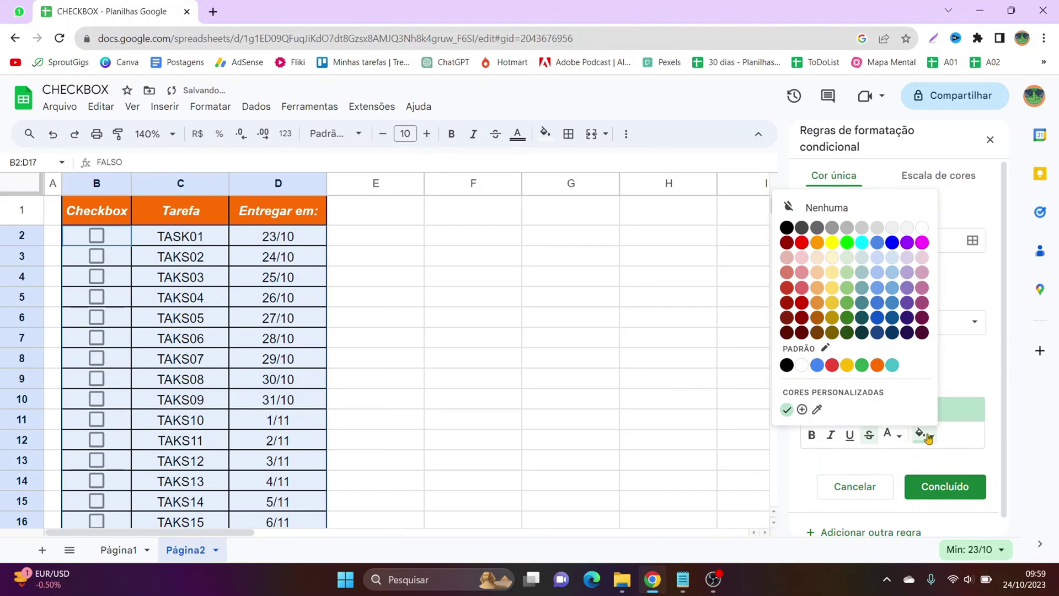
{"action": "left_click", "coordinate": [837, 234]}
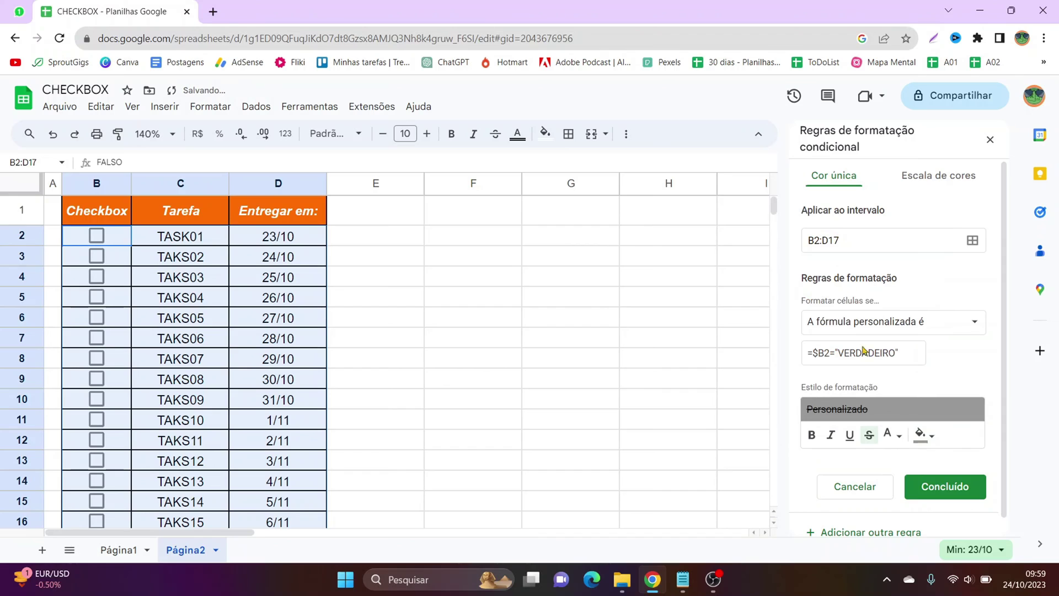
{"action": "left_click", "coordinate": [830, 436]}
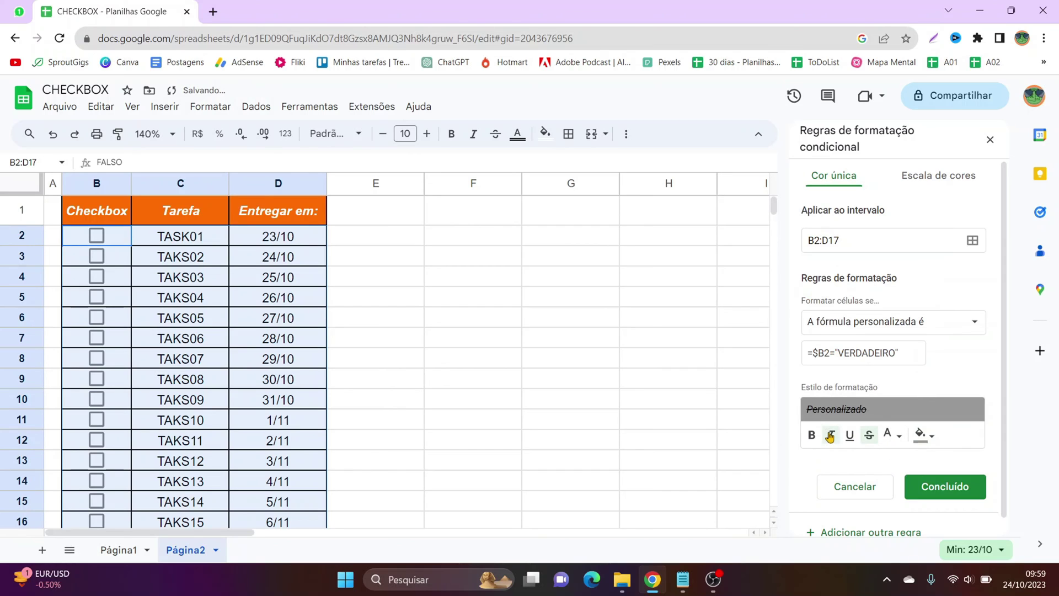
{"action": "left_click", "coordinate": [941, 487]}
Close the rules panel and tick TASK01's checkbox to test the formatting
{"action": "left_click", "coordinate": [990, 140]}
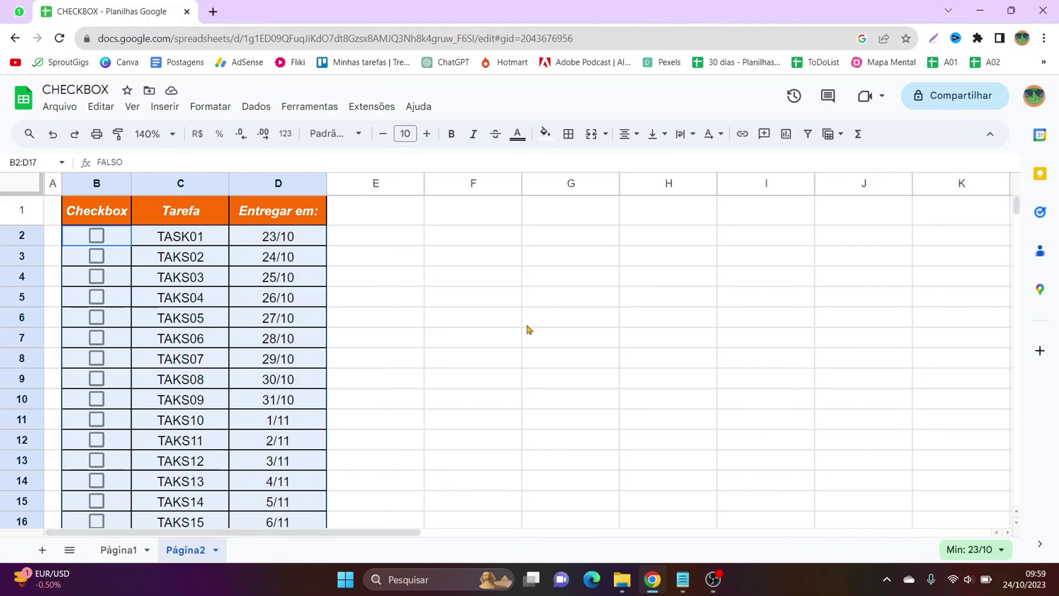
{"action": "left_click", "coordinate": [520, 326]}
{"action": "left_click", "coordinate": [97, 236]}
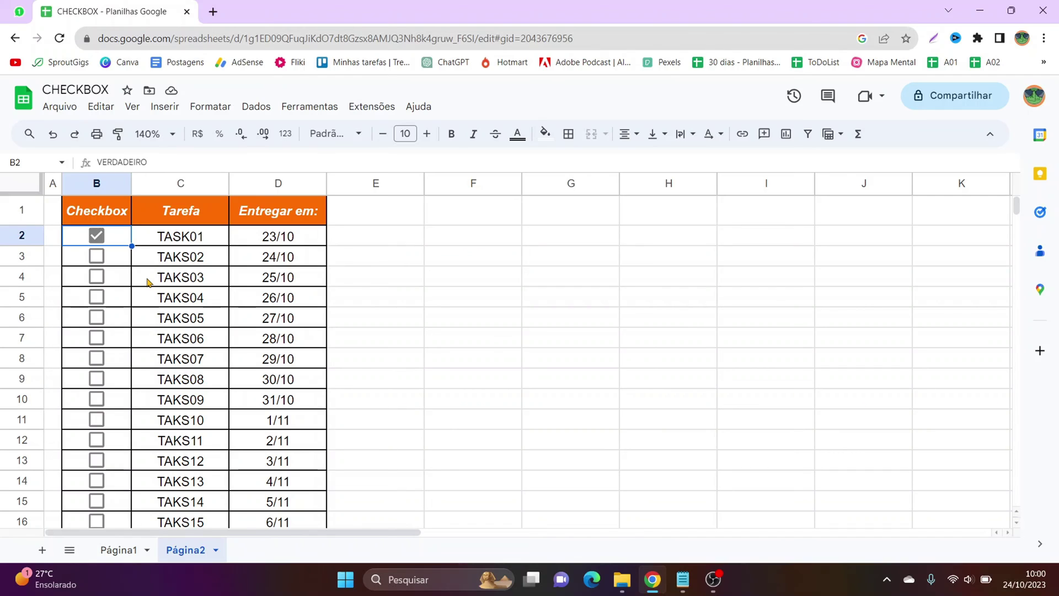
Add a Caixa de seleção validation rule for B2:B17 with custom cell values enabled
{"action": "key", "text": "ctrl+shift+Down"}
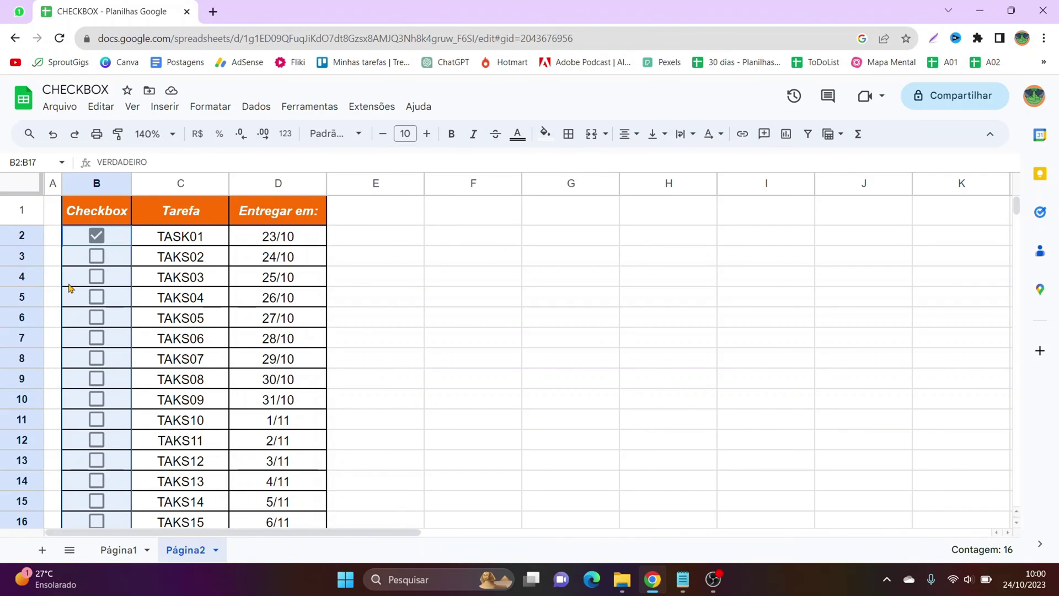
{"action": "left_click", "coordinate": [268, 114]}
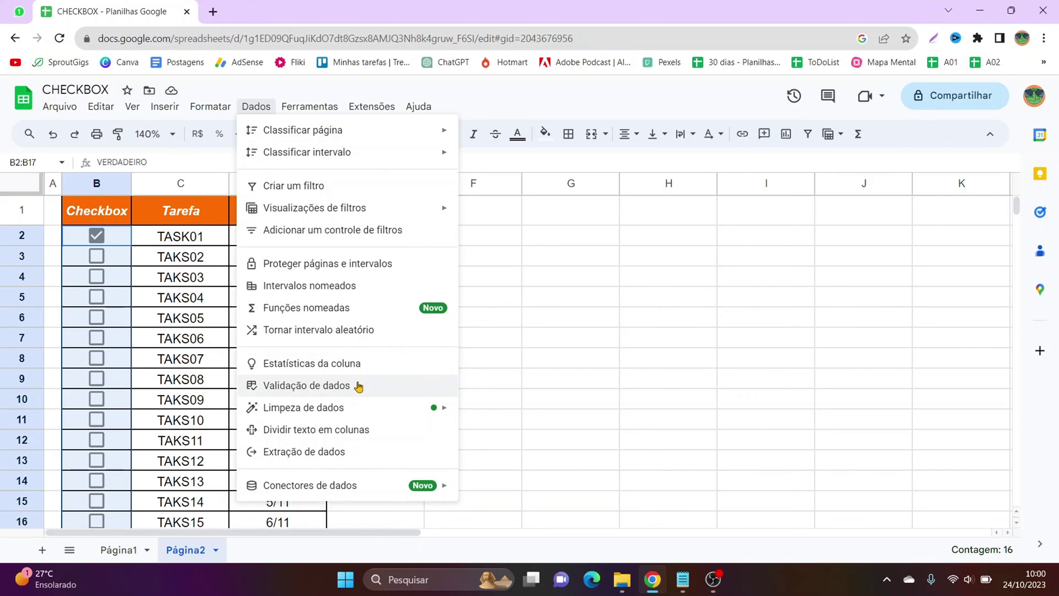
{"action": "left_click", "coordinate": [307, 385]}
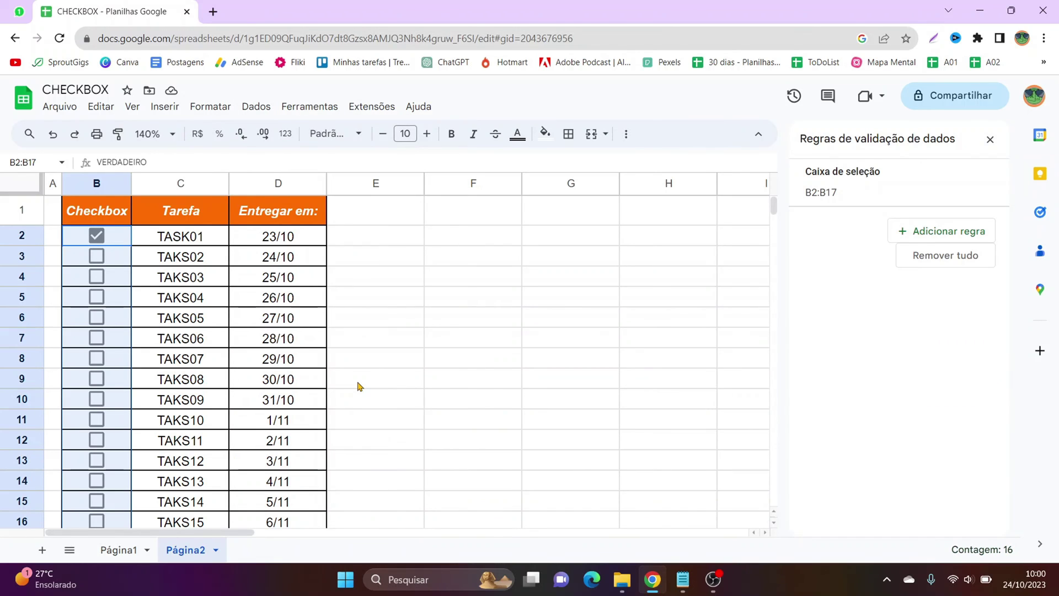
{"action": "left_click", "coordinate": [918, 239]}
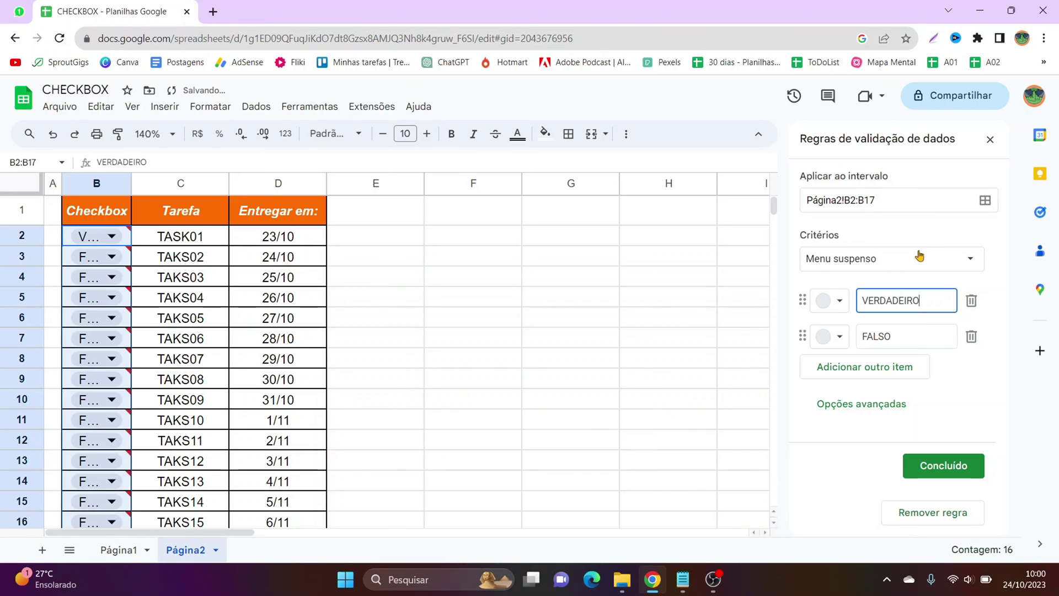
{"action": "left_click", "coordinate": [884, 267]}
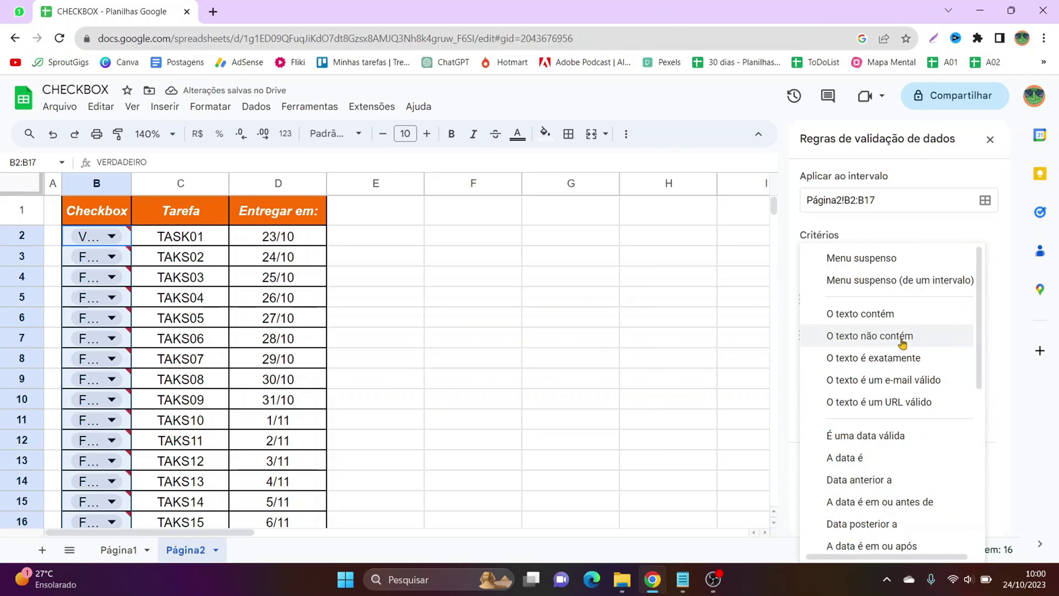
{"action": "scroll", "coordinate": [902, 342], "scroll_direction": "down", "scroll_amount": 5}
{"action": "left_click", "coordinate": [888, 481]}
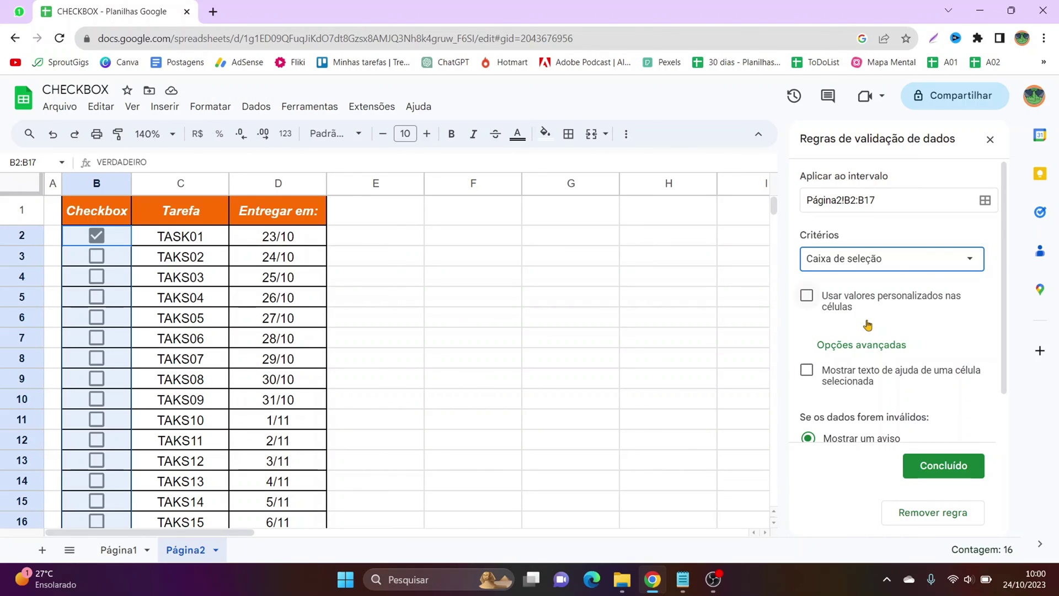
{"action": "left_click", "coordinate": [807, 298]}
{"action": "scroll", "coordinate": [911, 270], "scroll_direction": "down", "scroll_amount": 1}
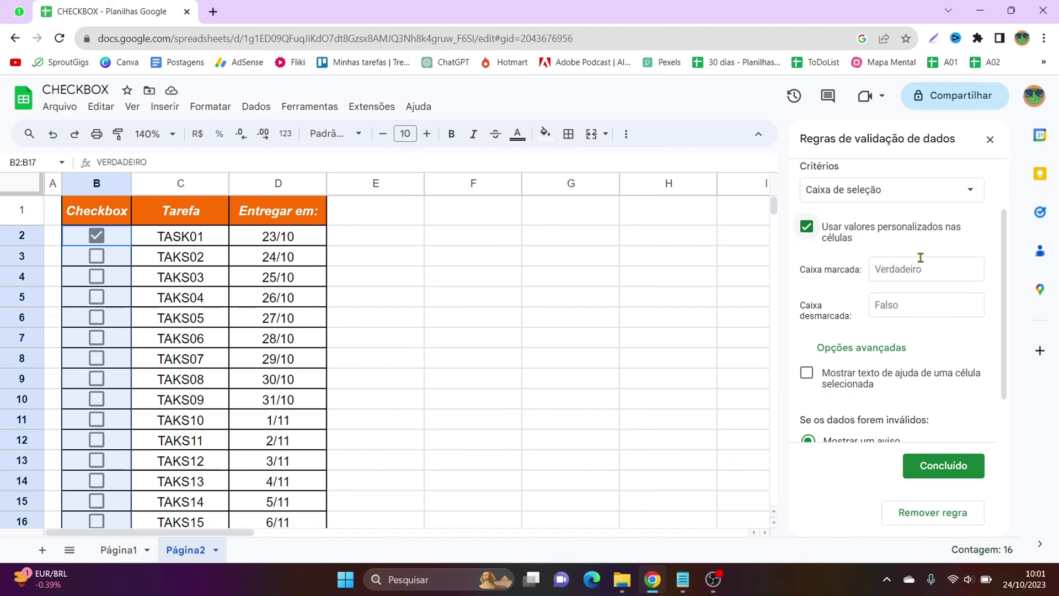
Set the checkbox values to VERDADEIRO when ticked and FALSO when unticked, and save the rule
{"action": "left_click", "coordinate": [917, 265]}
{"action": "type", "text": "ver"}
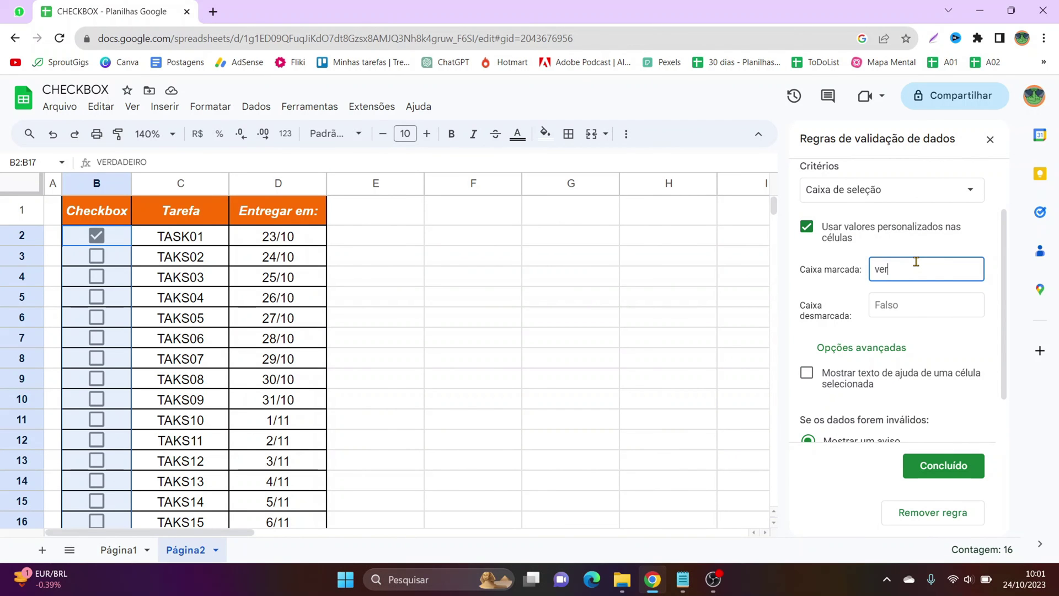
{"action": "key", "text": "BackSpace"}
{"action": "key", "text": "BackSpace"}
{"action": "key", "text": "BackSpace"}
{"action": "type", "text": "VE"}
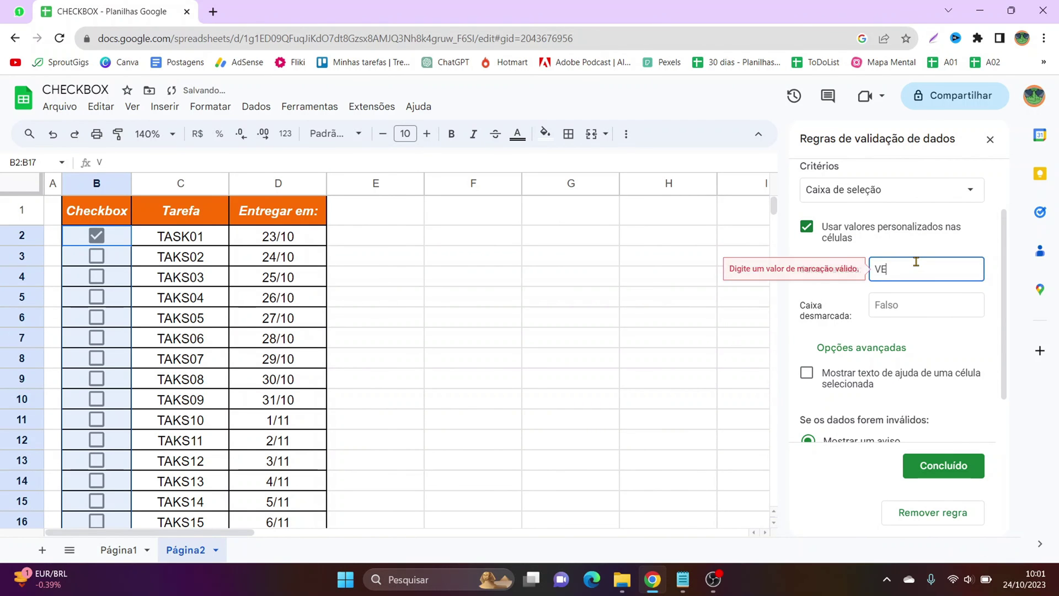
{"action": "type", "text": "RDADEIRO"}
{"action": "key", "text": "Tab"}
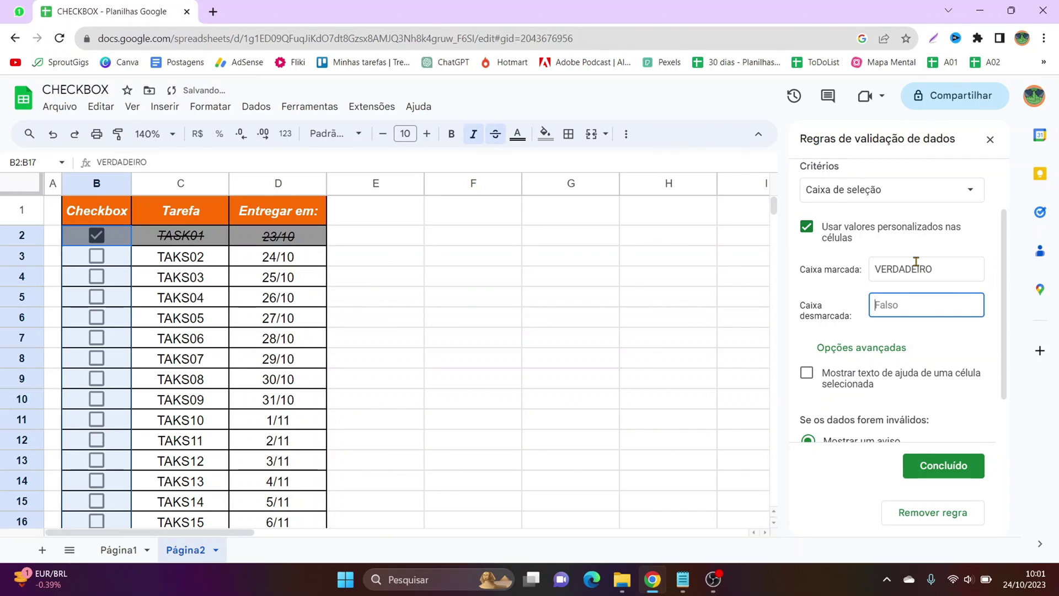
{"action": "type", "text": "F"}
{"action": "type", "text": "ALSO"}
{"action": "scroll", "coordinate": [890, 302], "scroll_direction": "down", "scroll_amount": 1}
{"action": "left_click", "coordinate": [959, 464]}
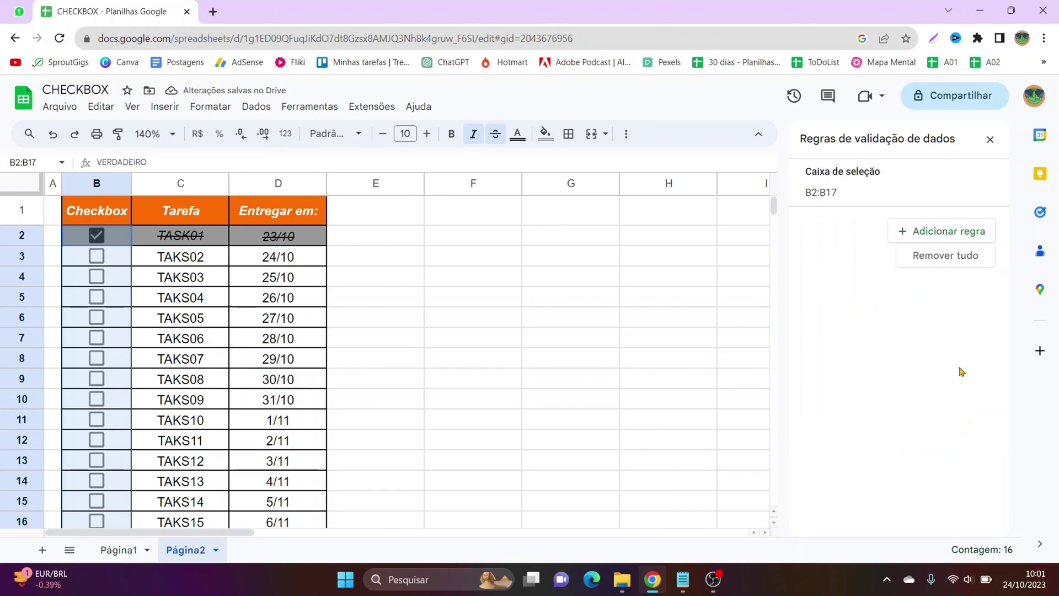
{"action": "left_click", "coordinate": [991, 141]}
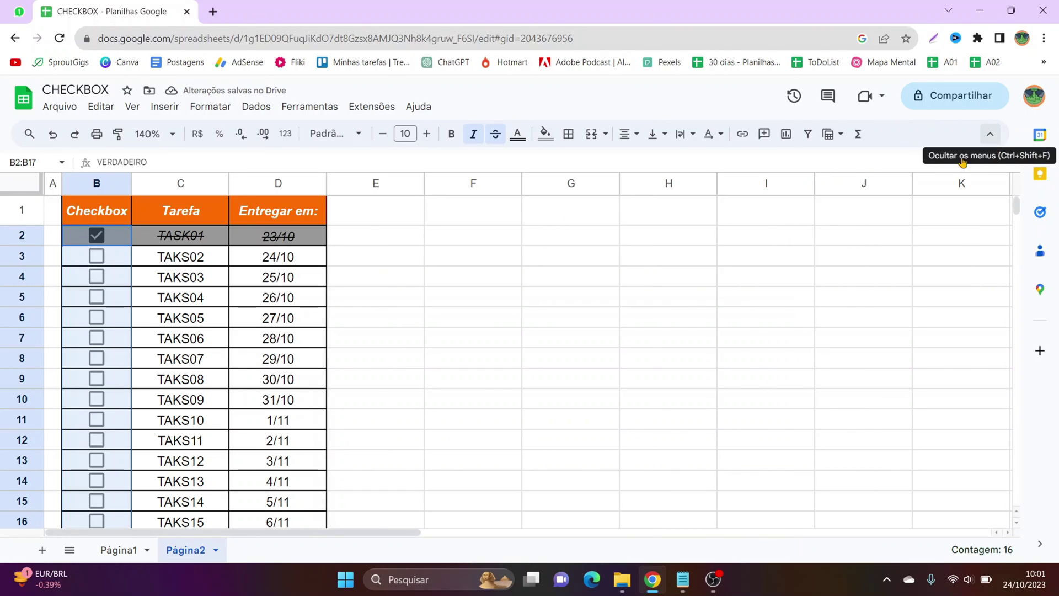
Tick TAKS04, TAKS06 and TAKS07 so their rows turn grey and struck through
{"action": "left_click", "coordinate": [513, 360]}
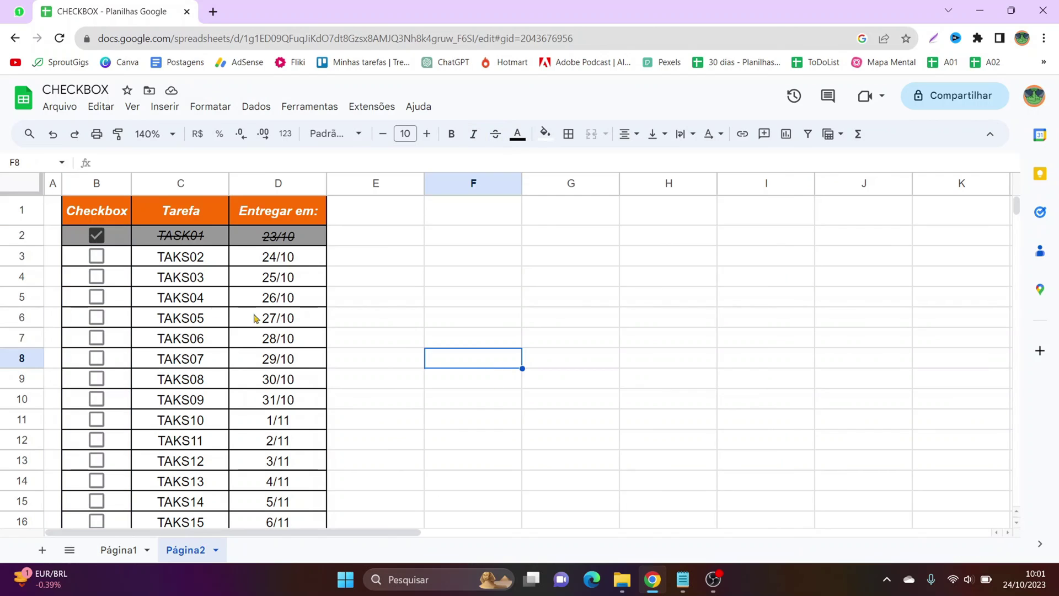
{"action": "left_click", "coordinate": [97, 297]}
{"action": "left_click", "coordinate": [98, 338]}
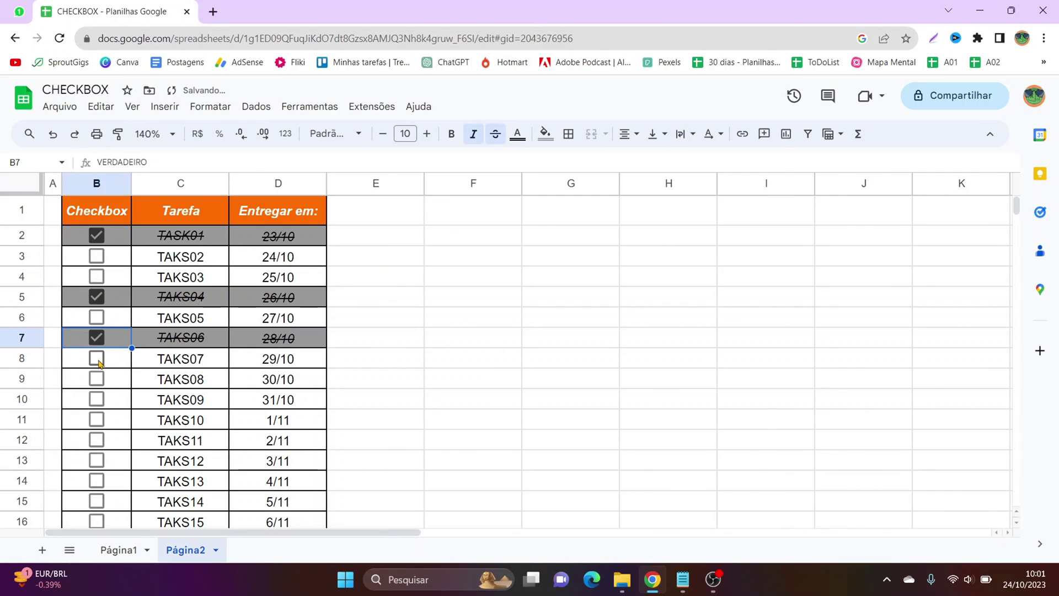
{"action": "left_click", "coordinate": [97, 359]}
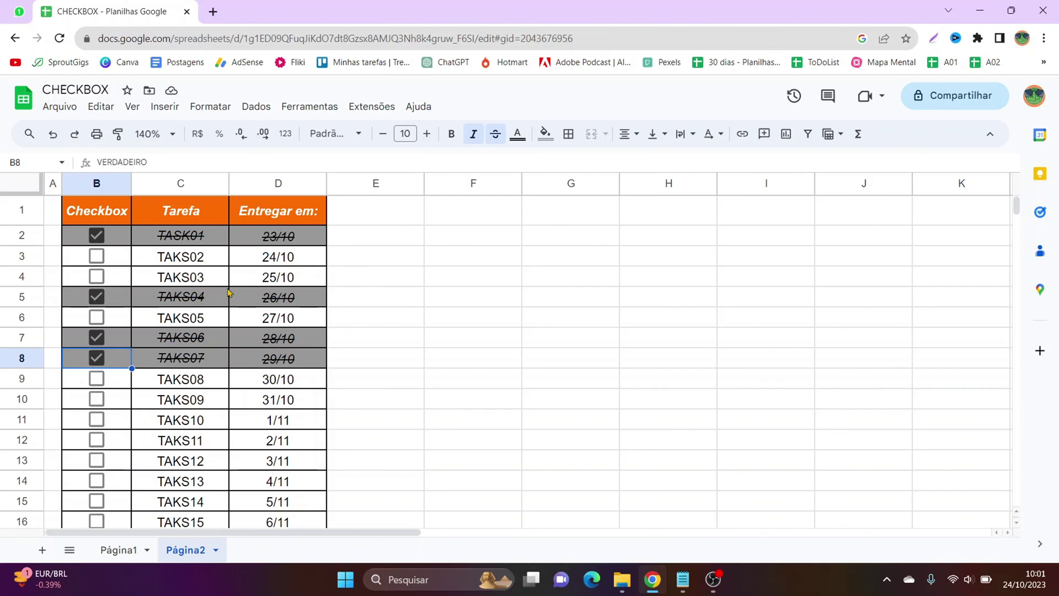
{"action": "scroll", "coordinate": [230, 292], "scroll_direction": "down", "scroll_amount": 3}
{"action": "scroll", "coordinate": [248, 289], "scroll_direction": "up", "scroll_amount": 3}
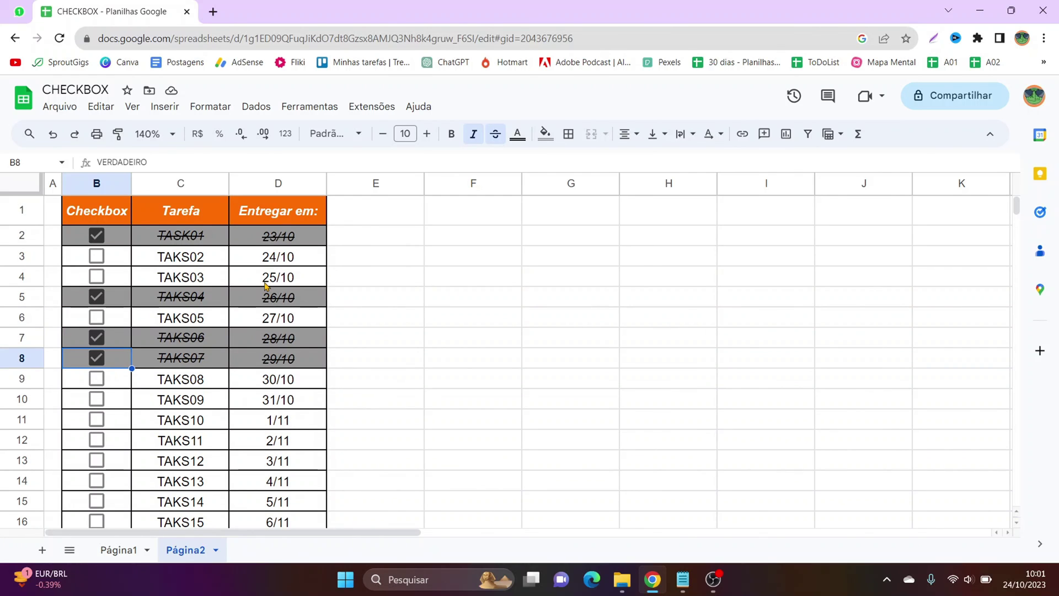